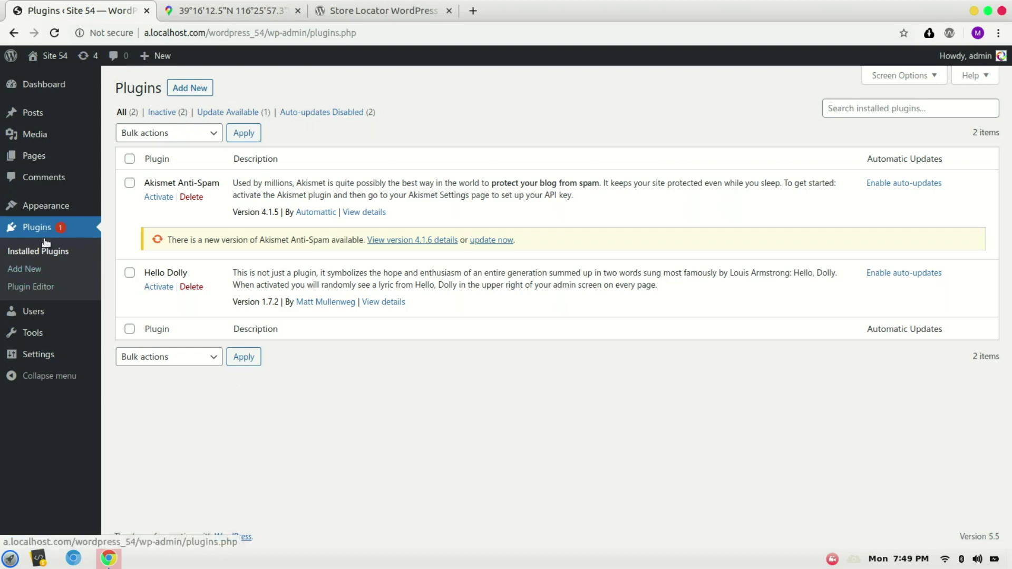
- Search the plugin directory for 'store locator' and install Store Locator WordPress by AGILELOGIX
left_click(47, 270)
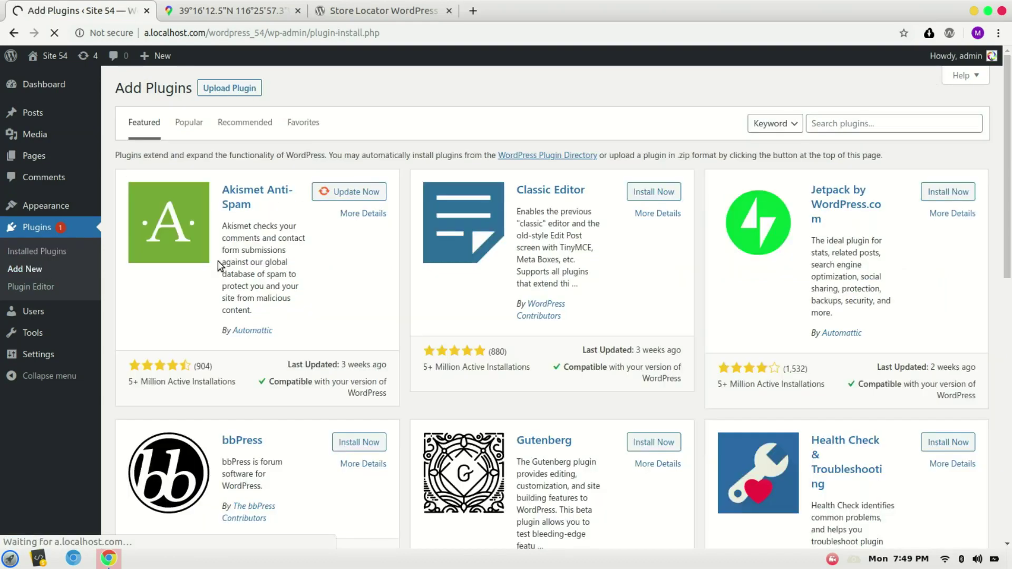
left_click(899, 124)
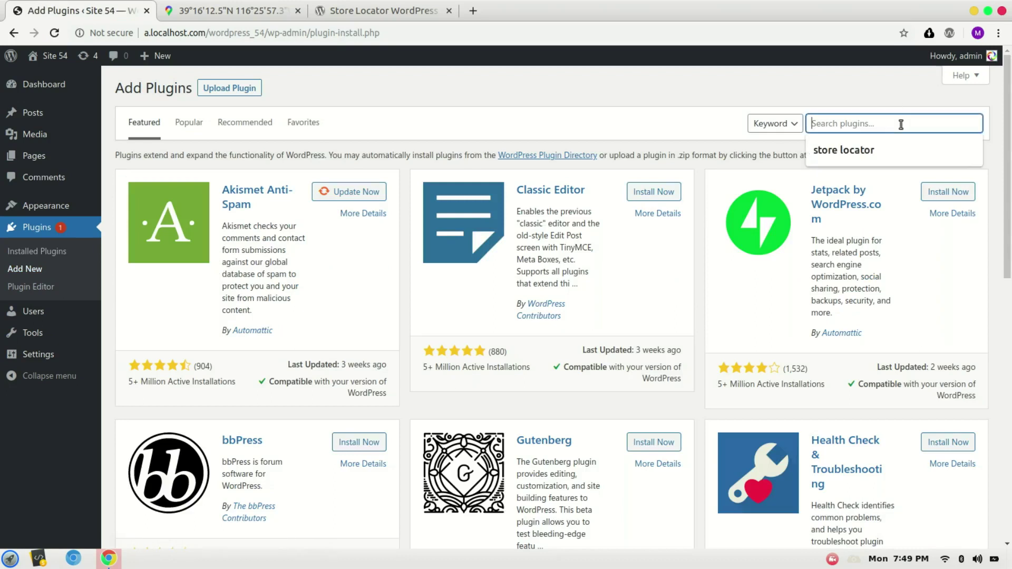
left_click(898, 152)
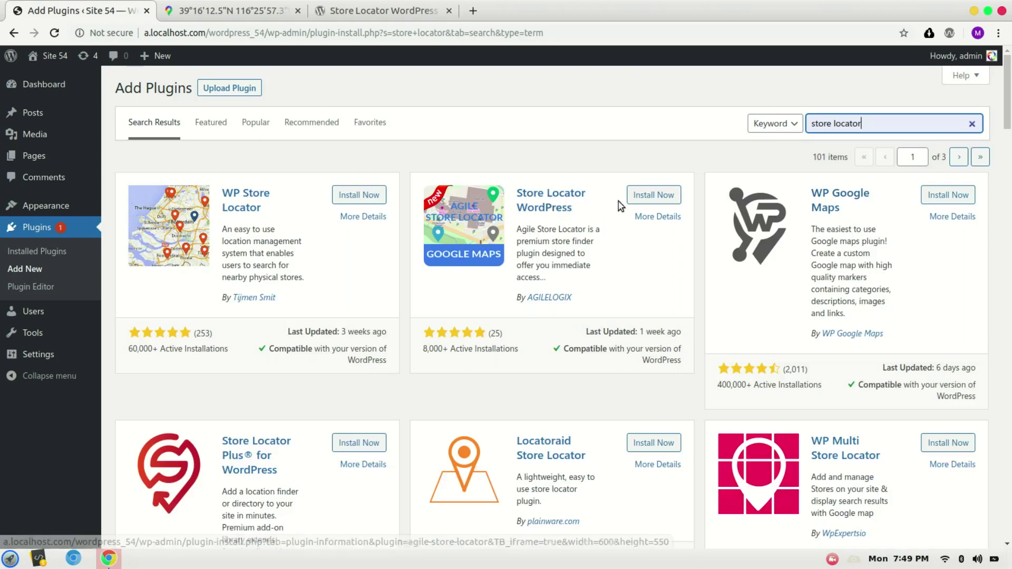
left_click(651, 196)
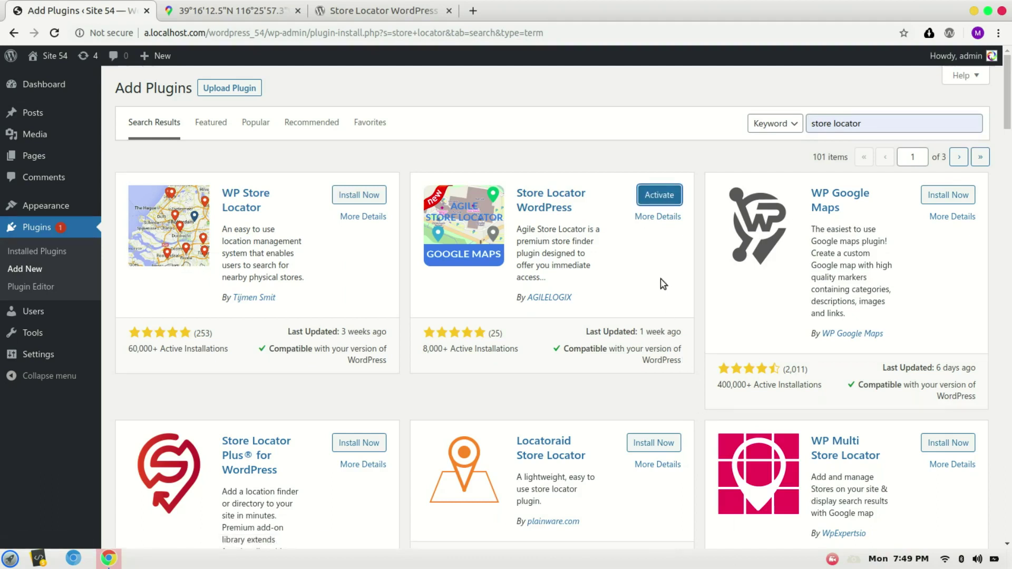
- Activate Agile Store Locator and bring up the Add Plugins zip upload form
left_click(653, 196)
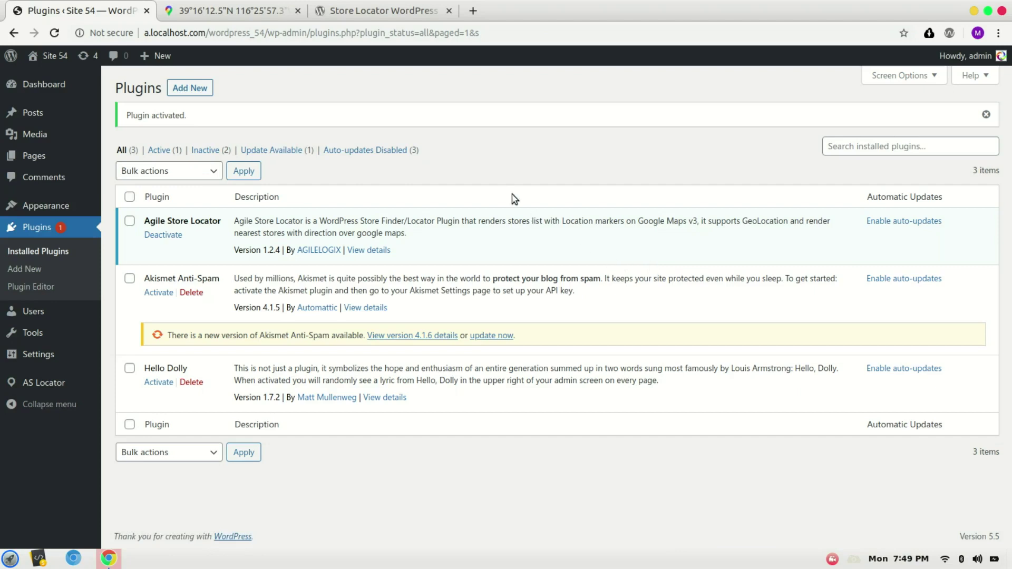
left_click(381, 6)
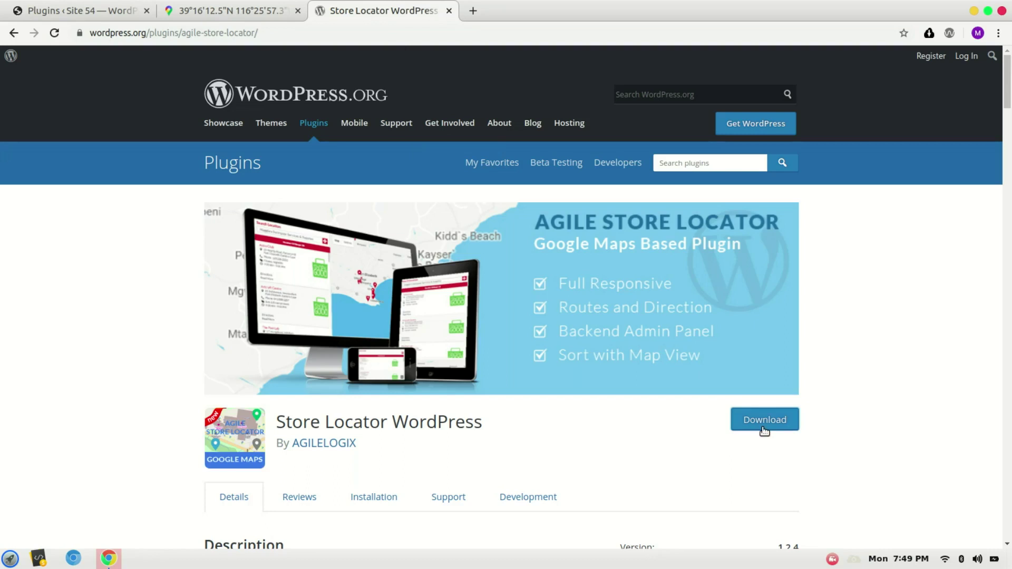
left_click(117, 11)
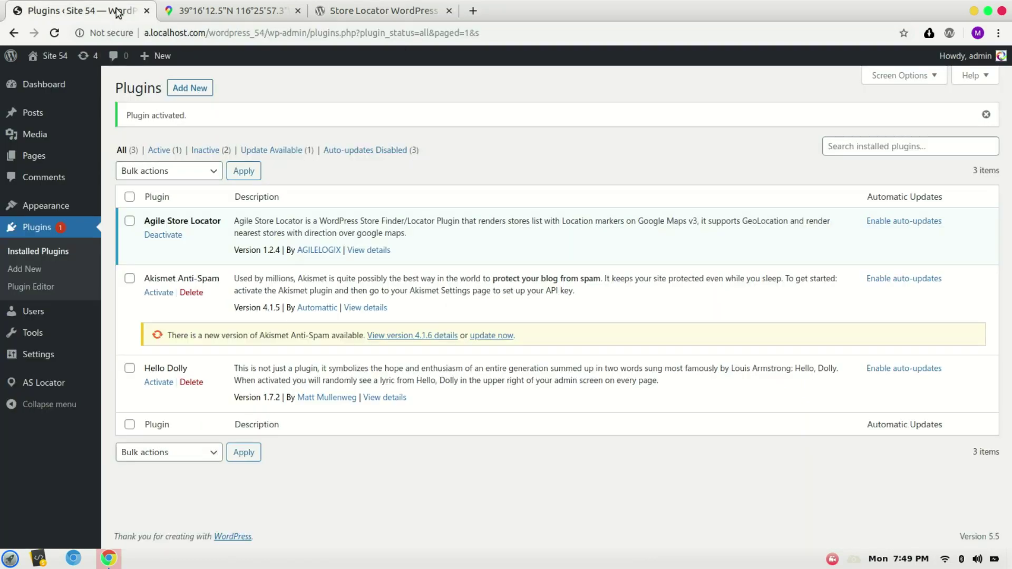
left_click(183, 90)
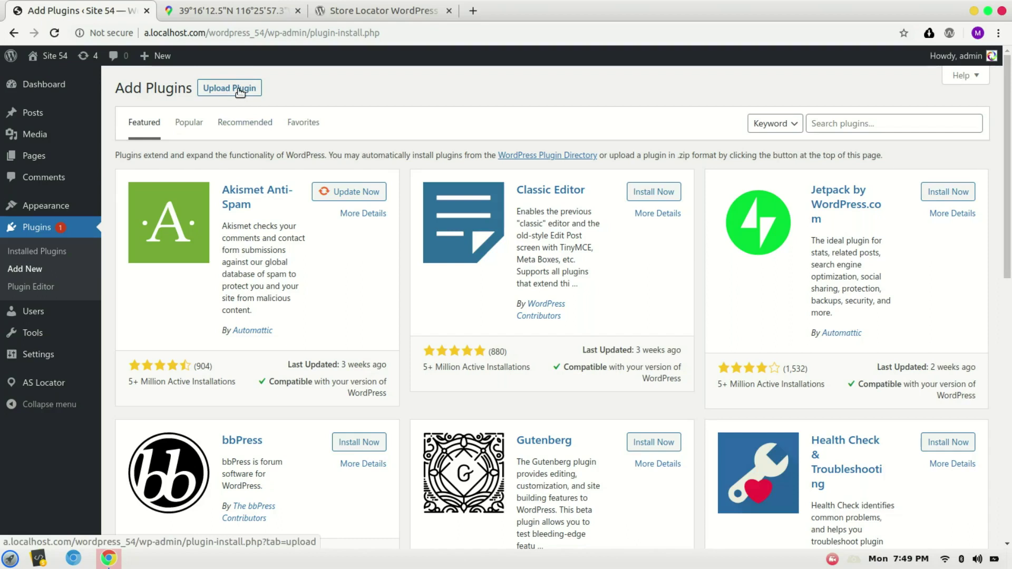
left_click(240, 92)
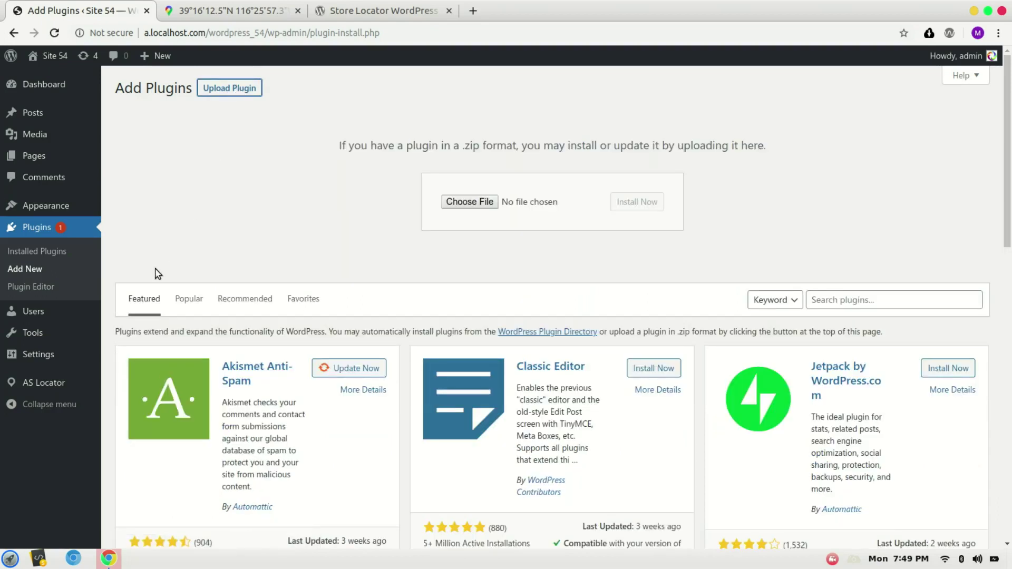
- Go to ASL Settings under AS Locator to see the default map latitude and longitude
mouse_move(53, 386)
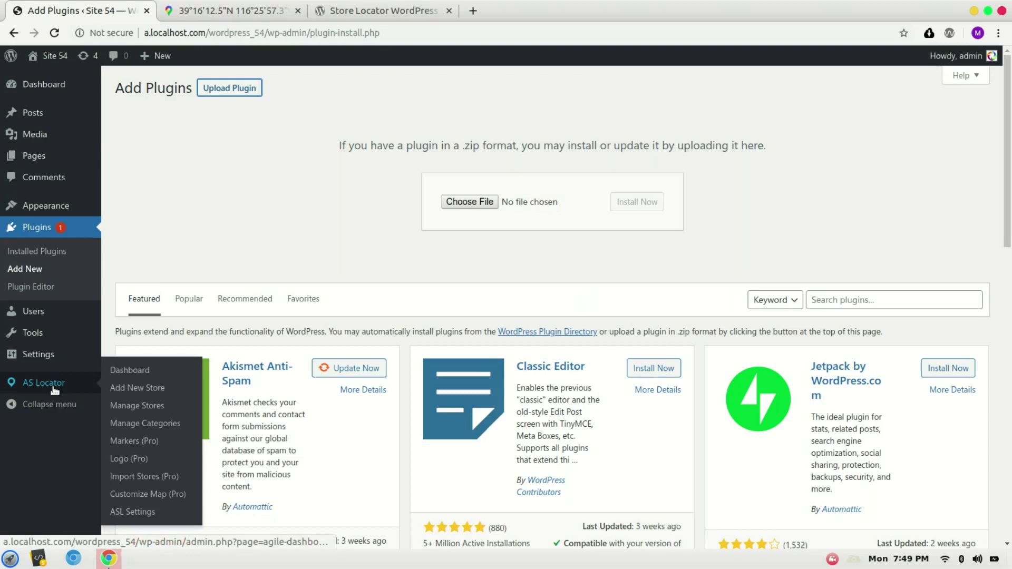
left_click(147, 510)
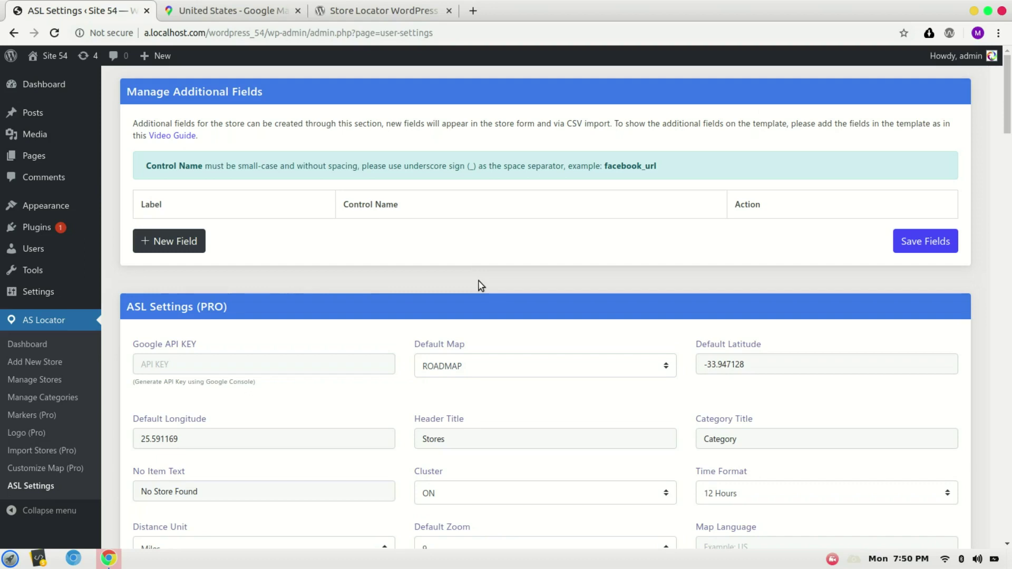
- Publish a new page titled 'store locator' whose body holds the [ASL_STORELOCATOR] shortcode
mouse_move(34, 160)
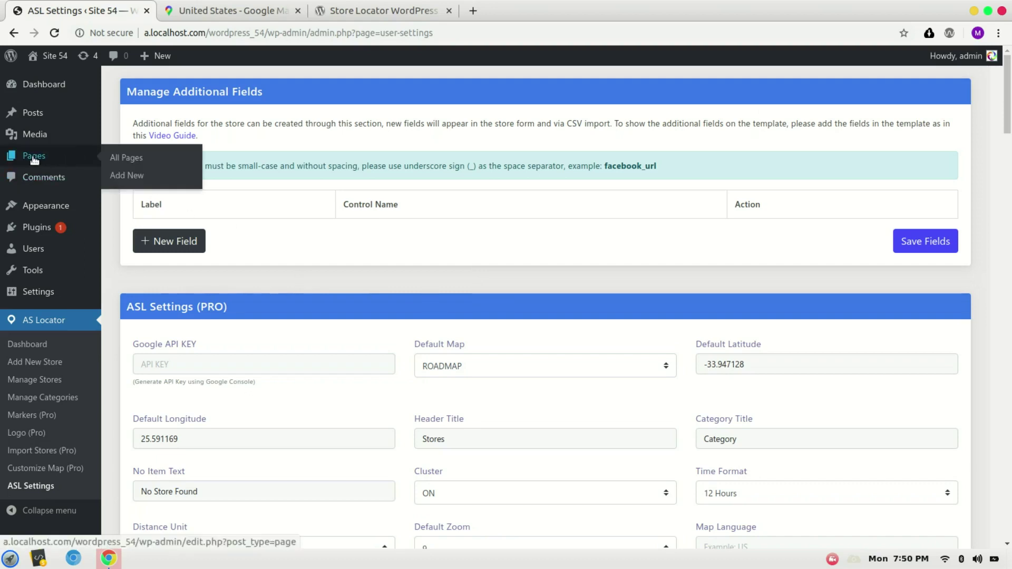
left_click(127, 174)
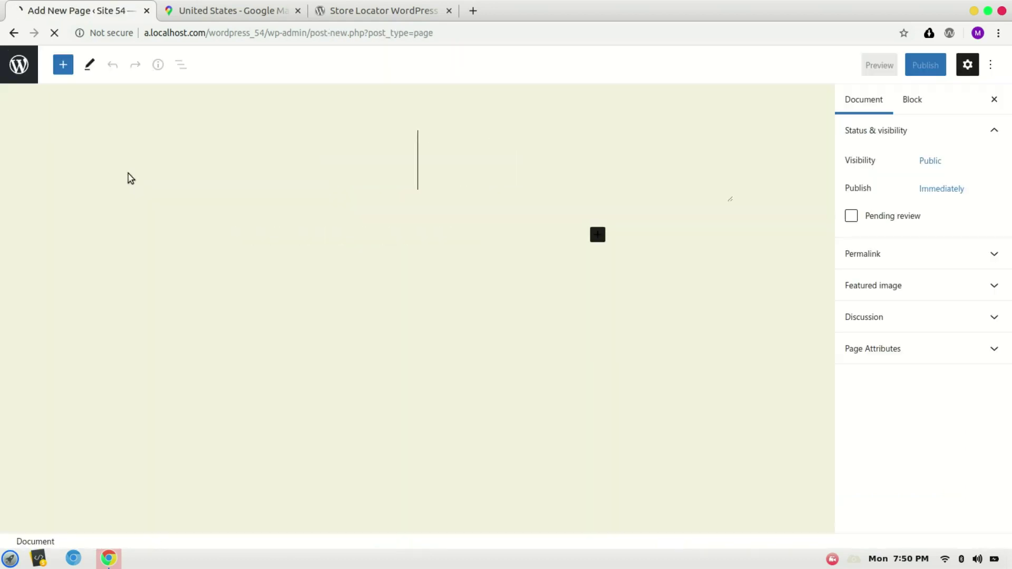
type("st")
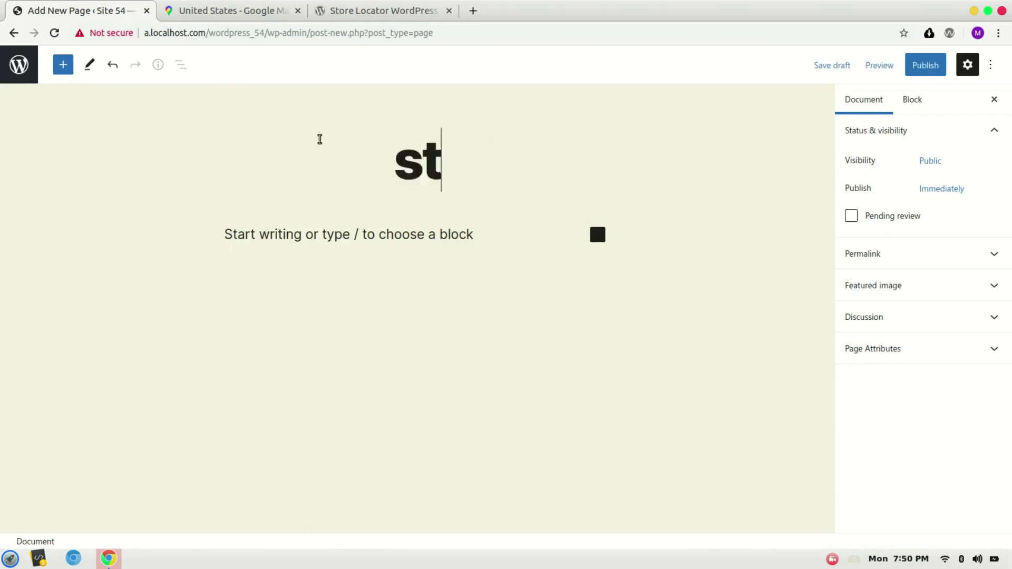
type("ore locator")
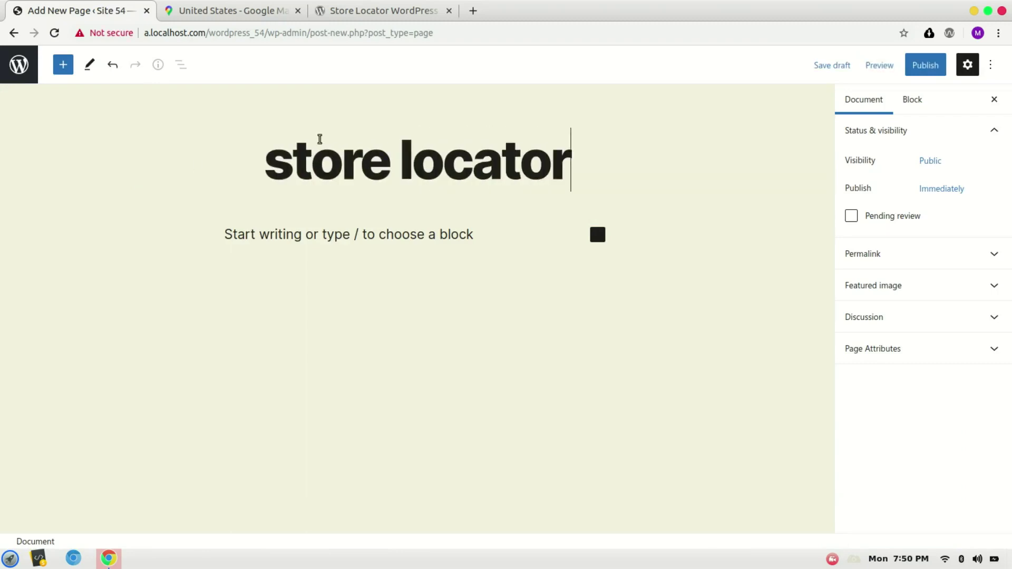
key("Return")
type("[l")
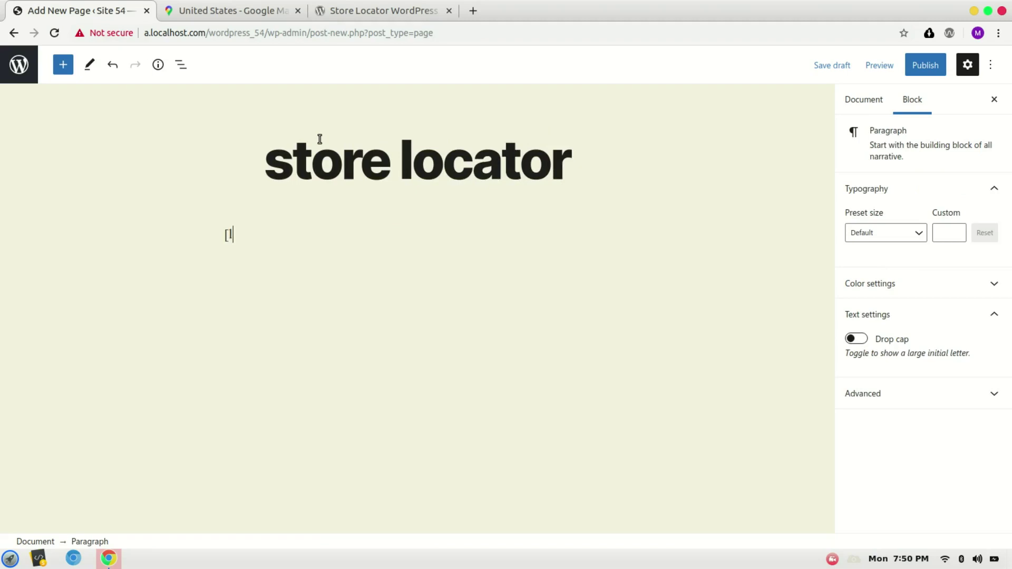
key("BackSpace")
key("BackSpace")
type("ASL_STORELOC")
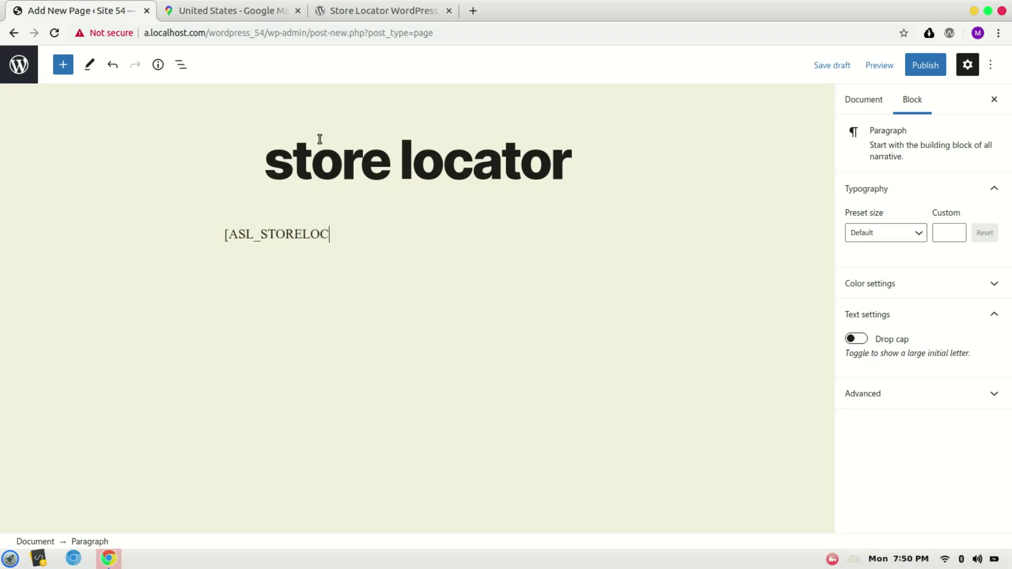
type("ATOR]")
left_click(921, 66)
left_click(880, 73)
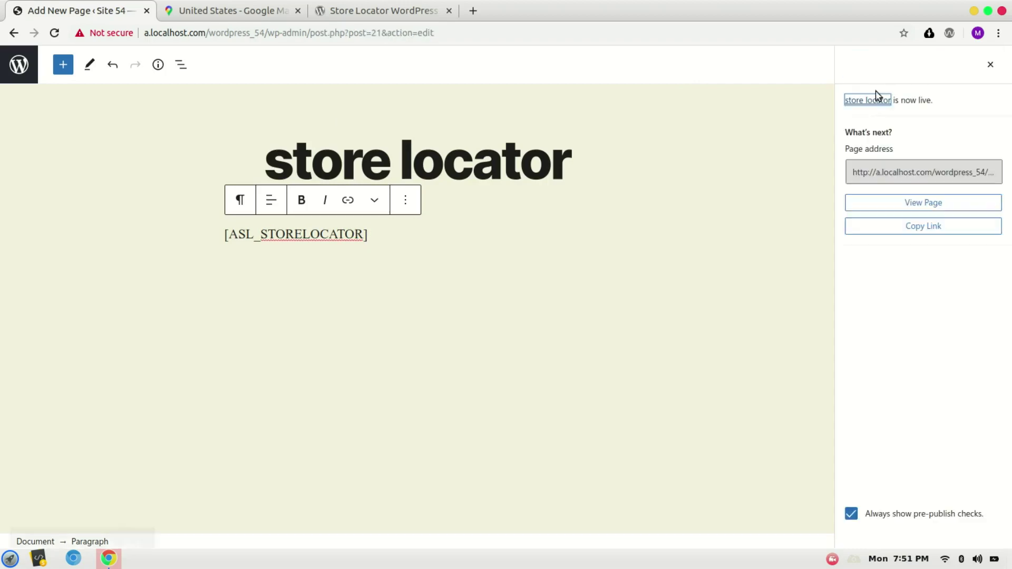
- View the live store locator page and close the Locate Your Geoposition popup over the map
left_click(908, 201)
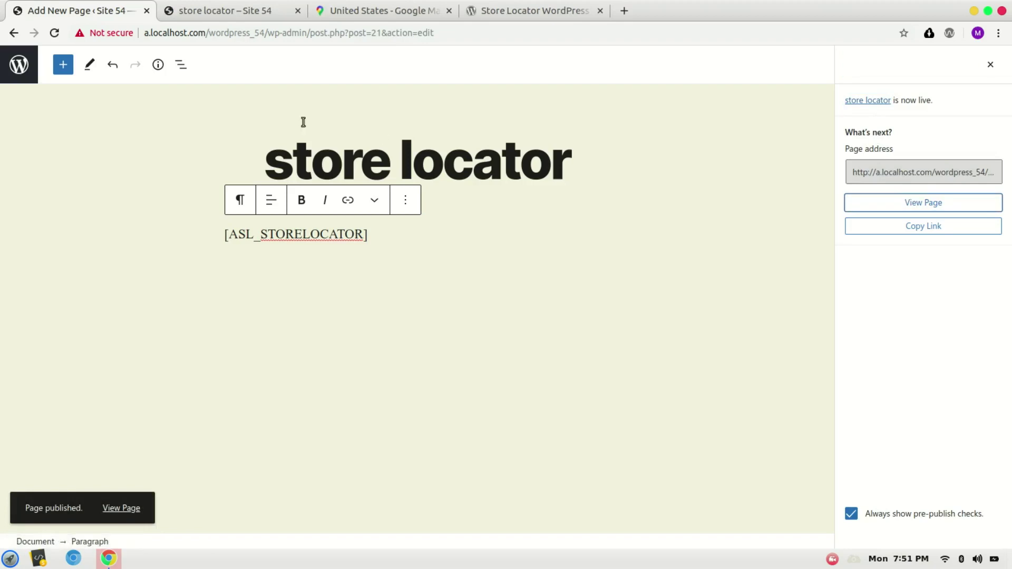
left_click(249, 4)
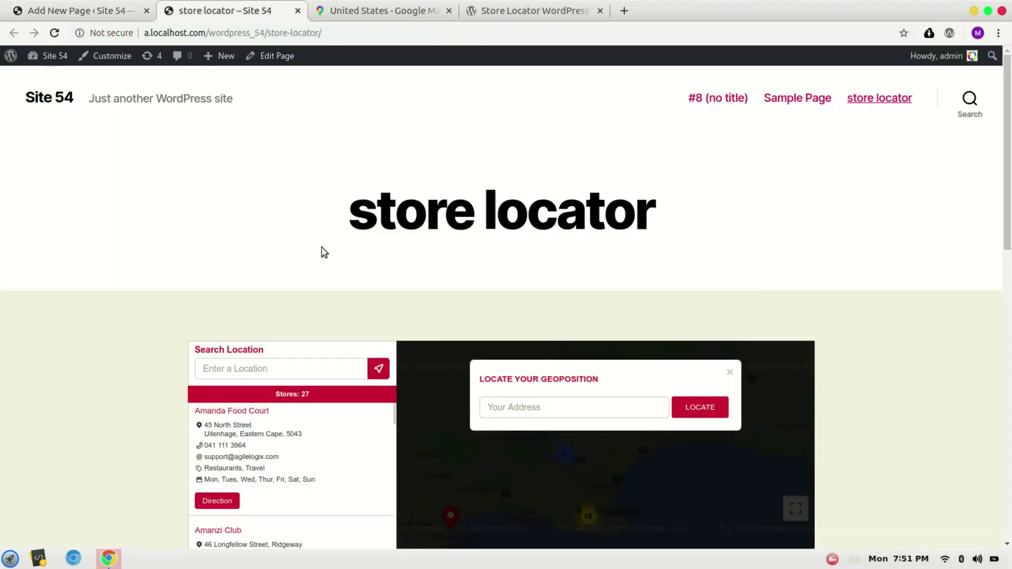
scroll(322, 247, "down", 2)
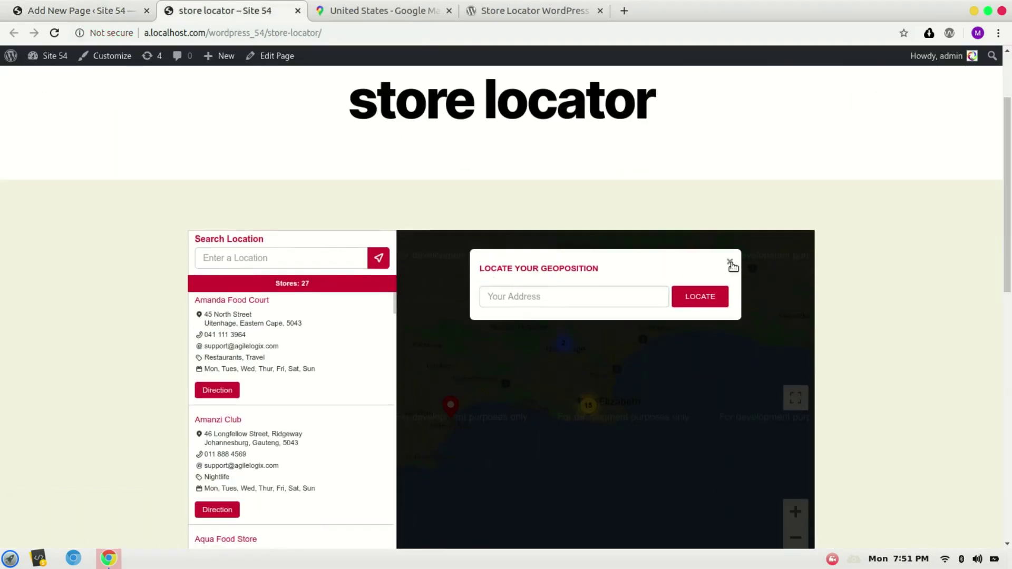
left_click(729, 262)
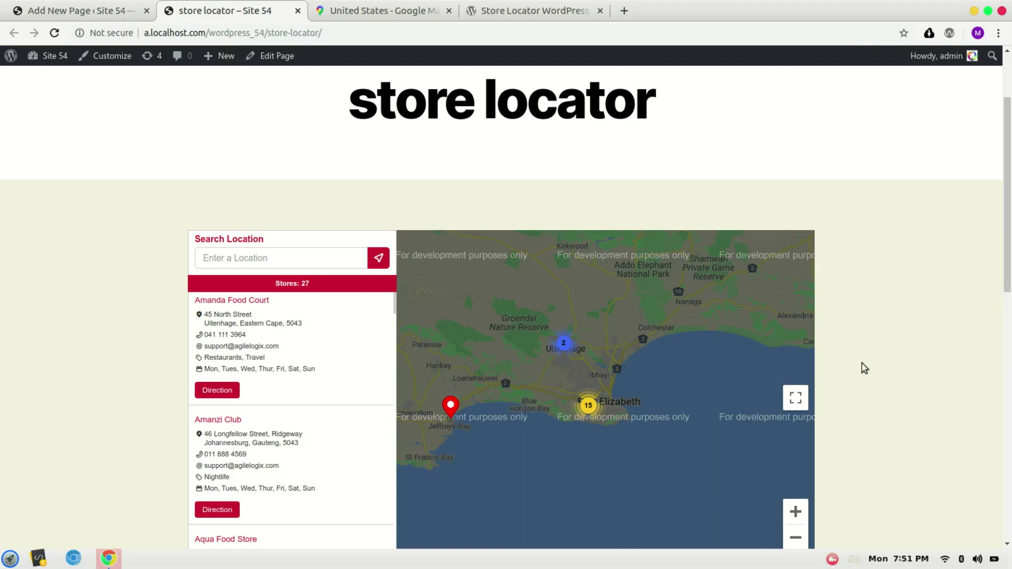
- Pick a spot in Nevada on Google Maps and select its latitude 39.338144
left_click(367, 7)
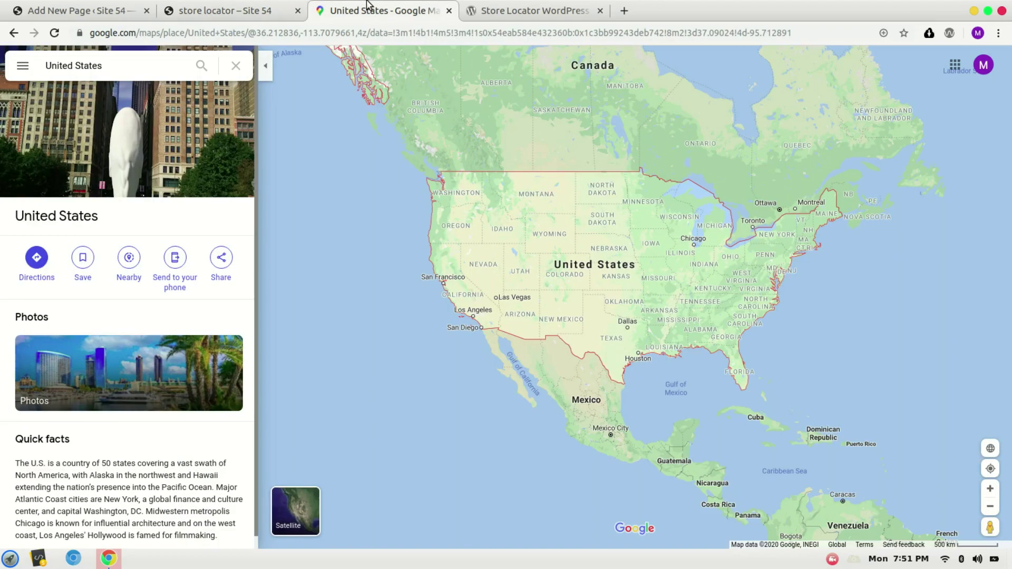
right_click(486, 269)
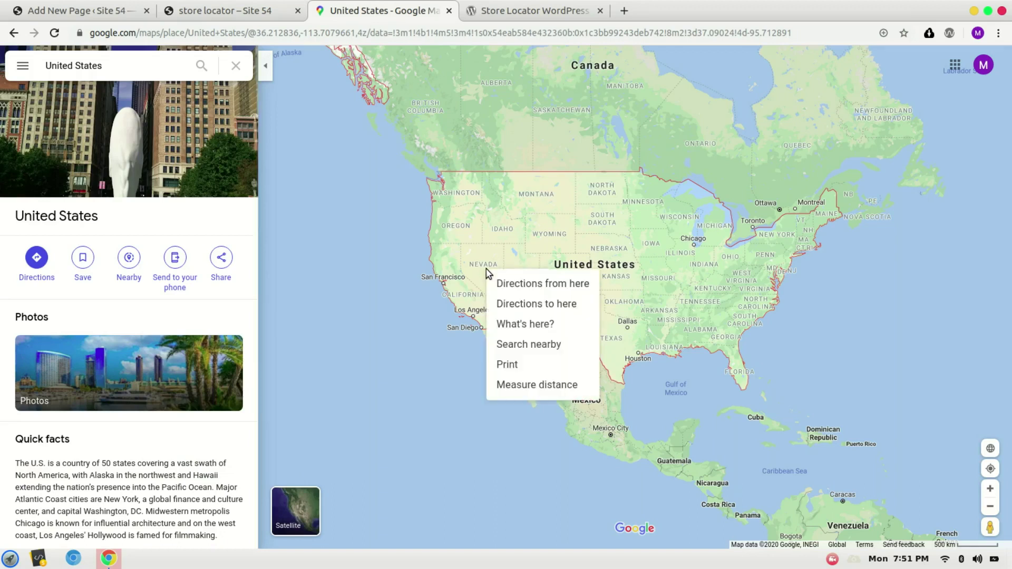
left_click(520, 324)
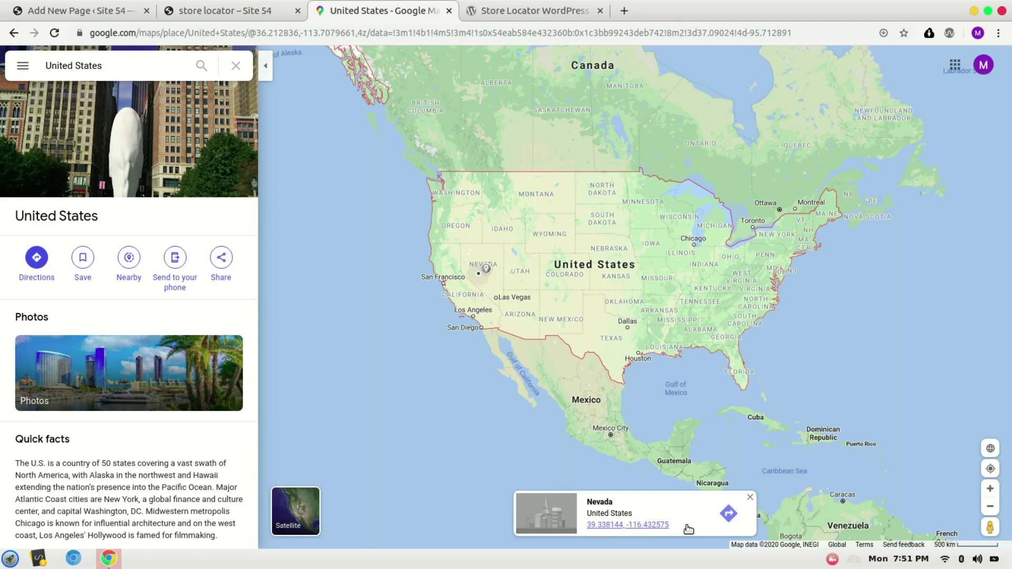
left_click(633, 525)
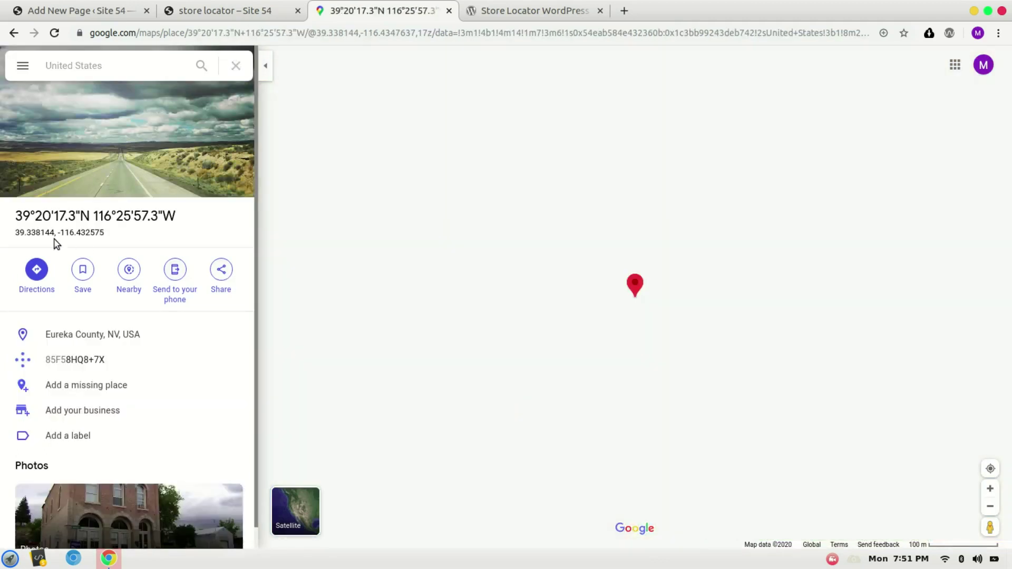
left_click_drag(16, 233, 55, 233)
key("ctrl+c")
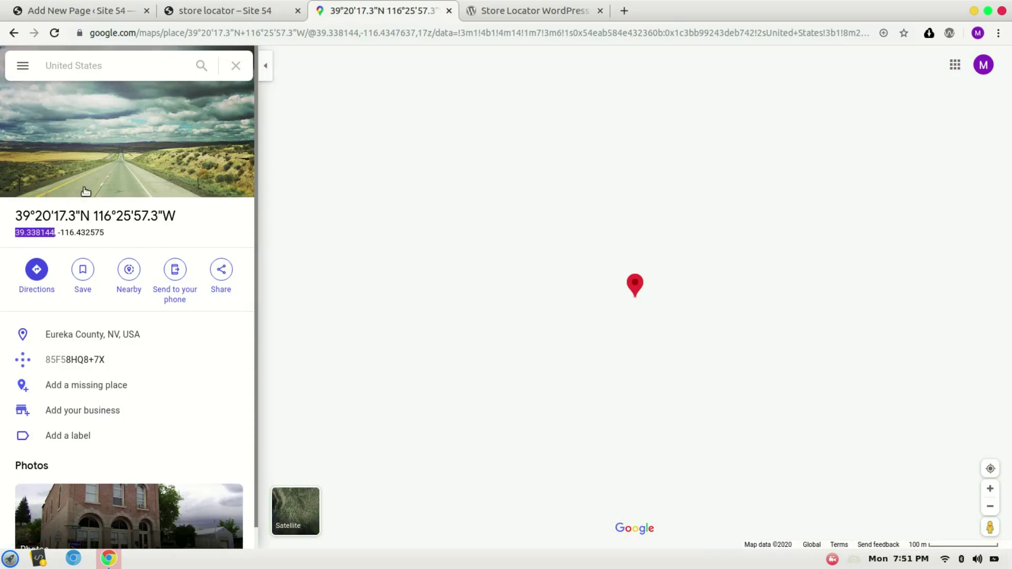
- Replace the ASL Settings Default Latitude with 39.338144
left_click(77, 10)
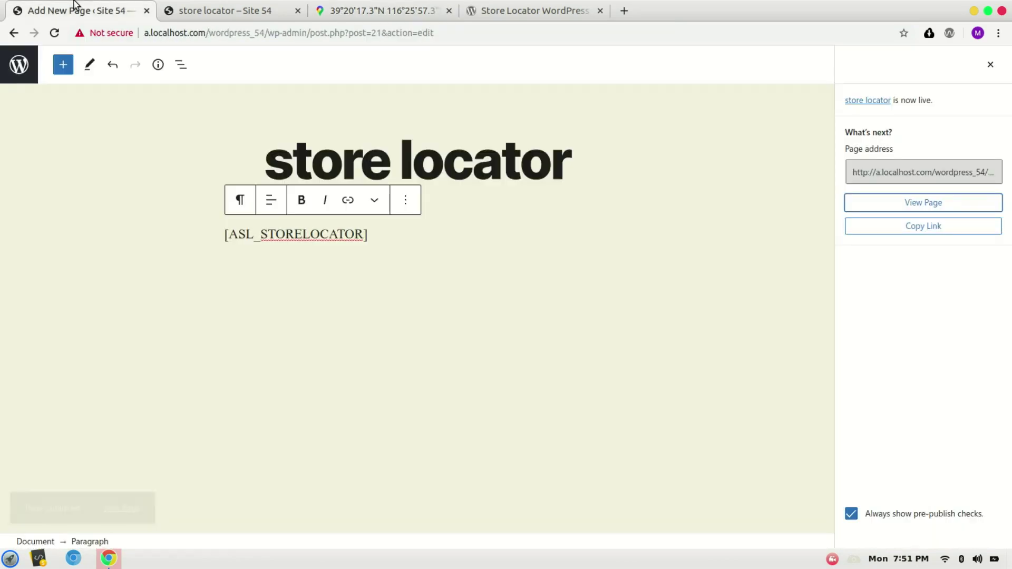
left_click(13, 33)
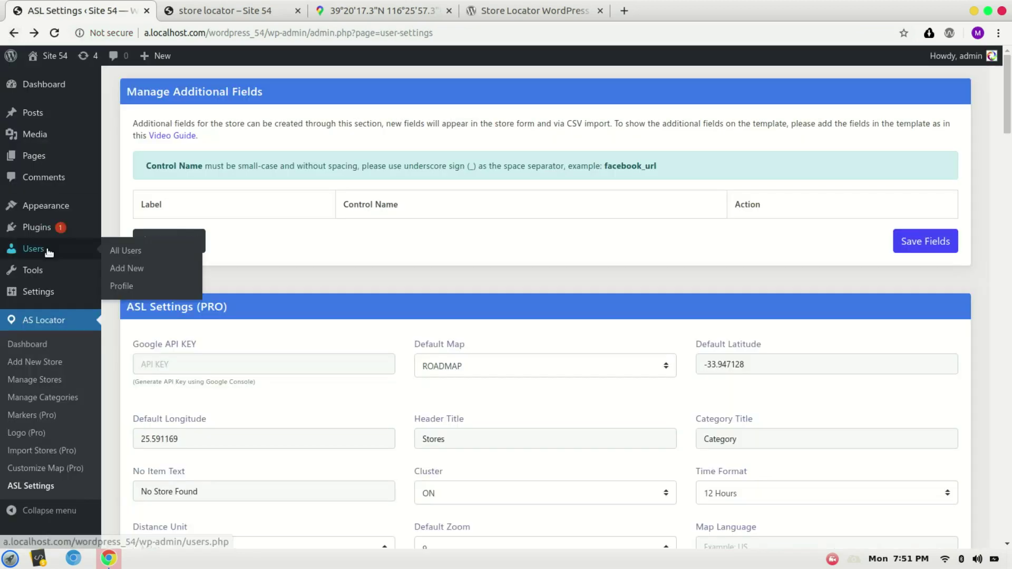
left_click(729, 357)
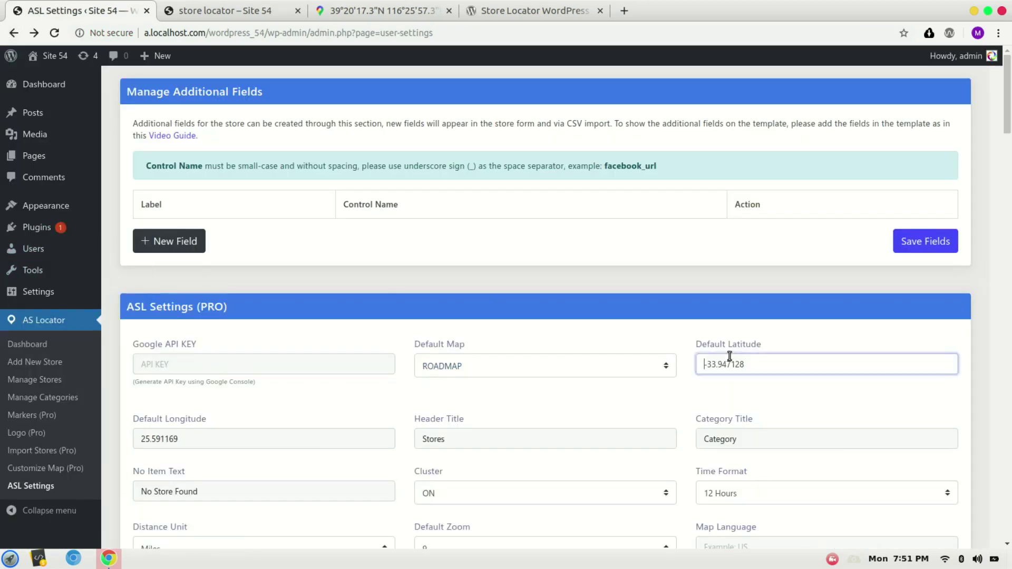
key("ctrl+a")
key("ctrl+v")
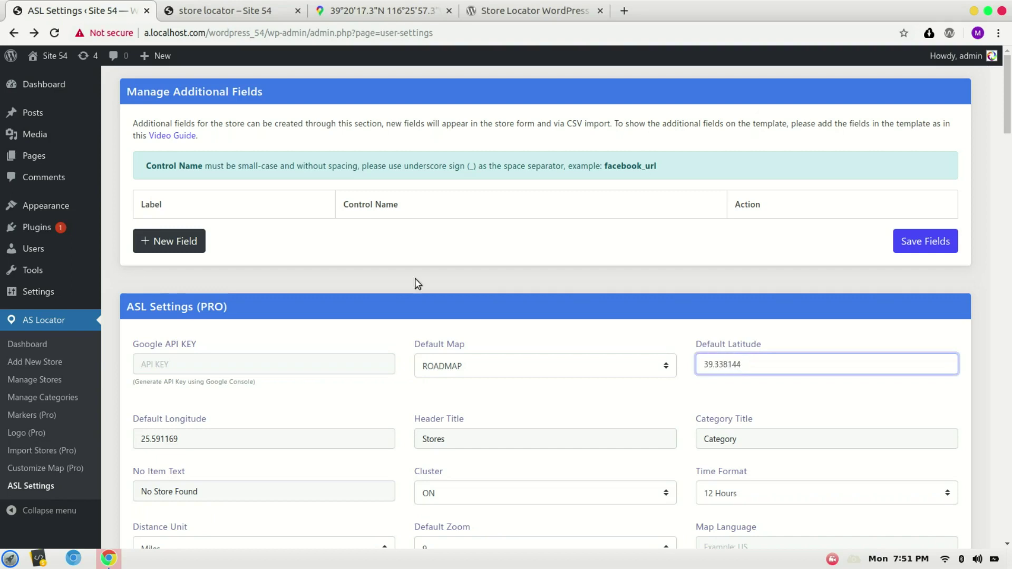
- Copy longitude -116.432575 from Google Maps into the Default Longitude field
left_click(372, 10)
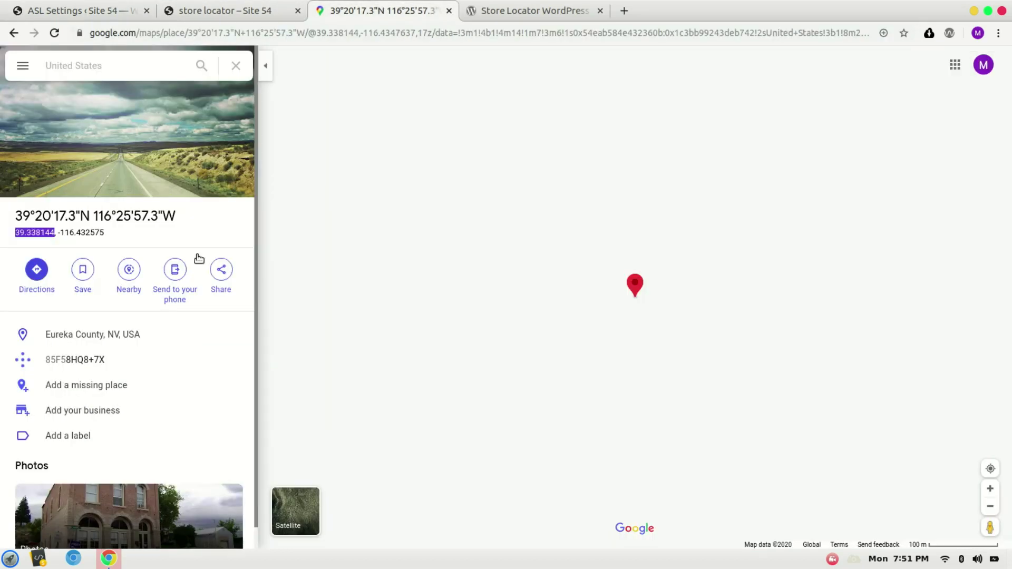
left_click_drag(104, 233, 58, 236)
key("ctrl+c")
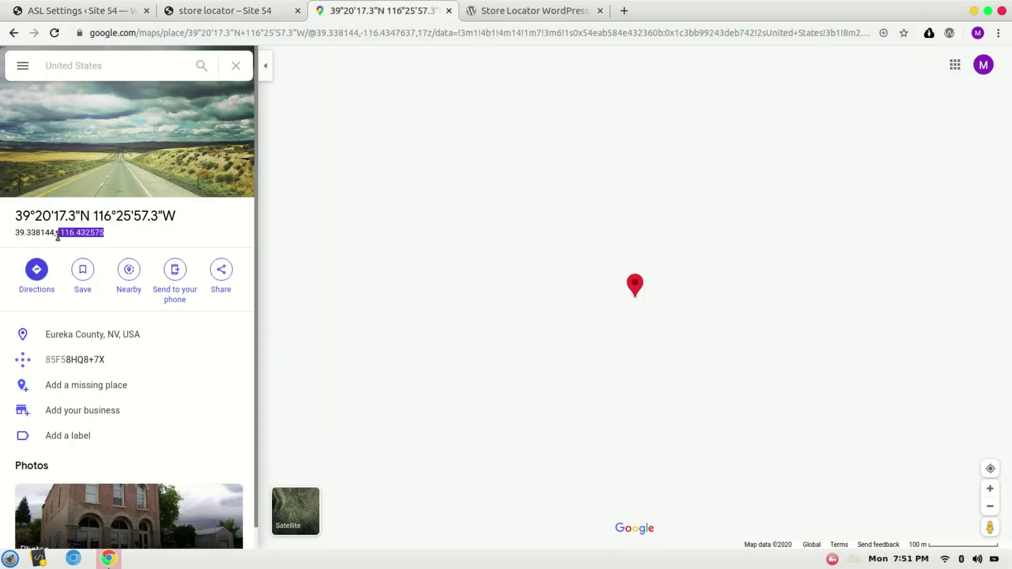
left_click(52, 10)
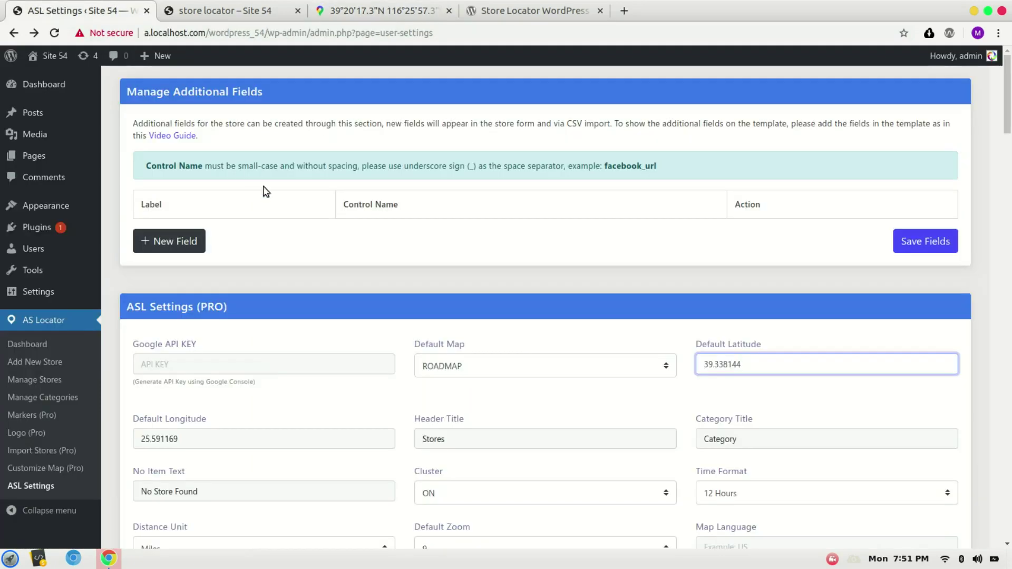
triple_click(296, 439)
key("ctrl+v")
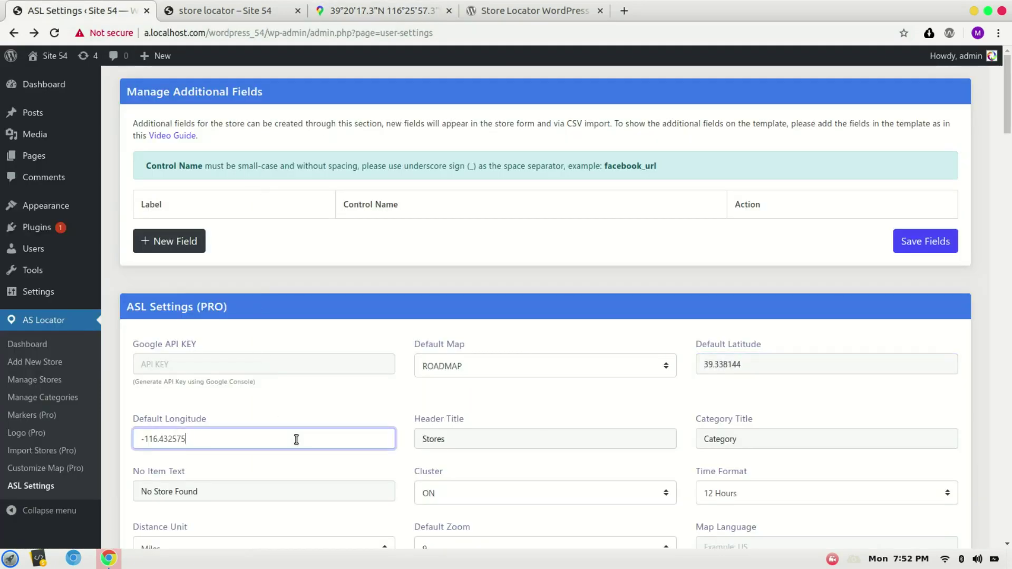
scroll(296, 439, "down", 10)
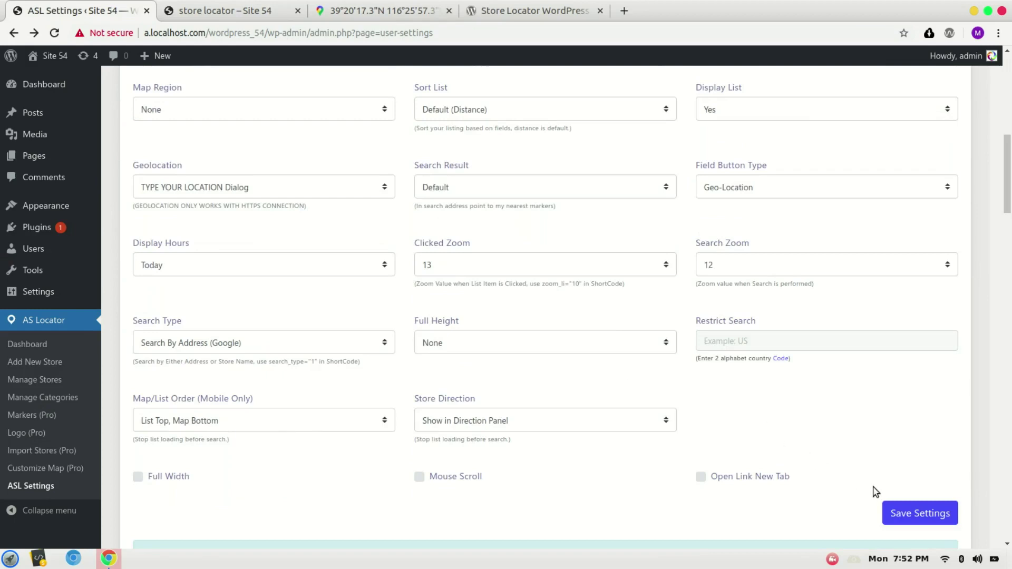
- Save the settings and reload the live store locator to confirm the map centres on Nevada
left_click(917, 513)
left_click(214, 7)
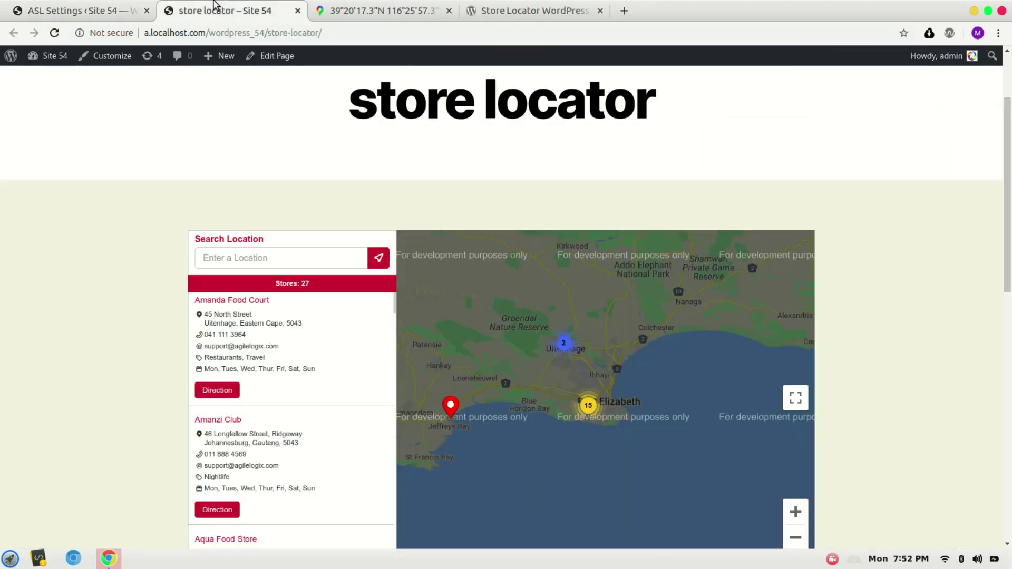
key("ctrl+r")
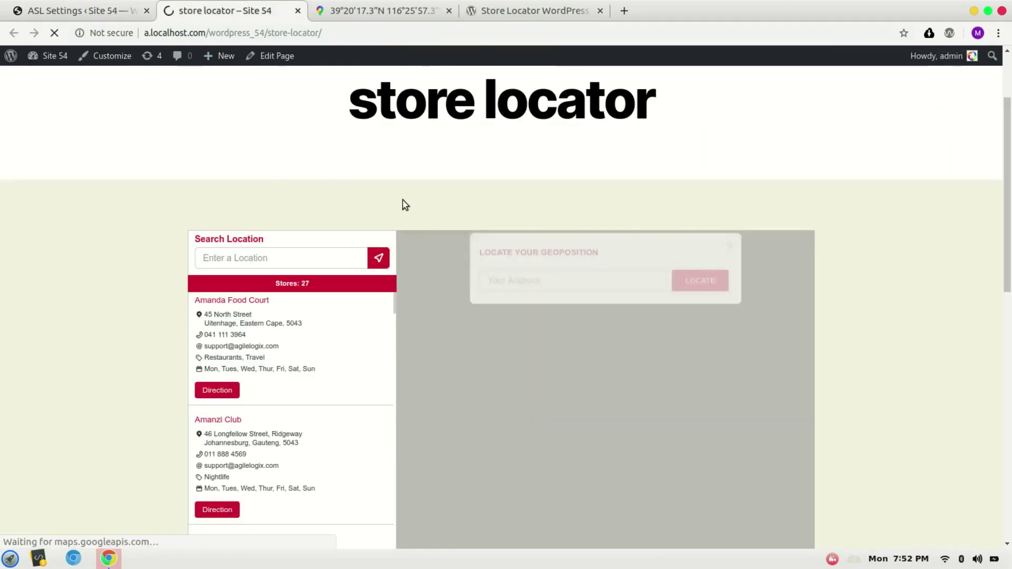
left_click(730, 266)
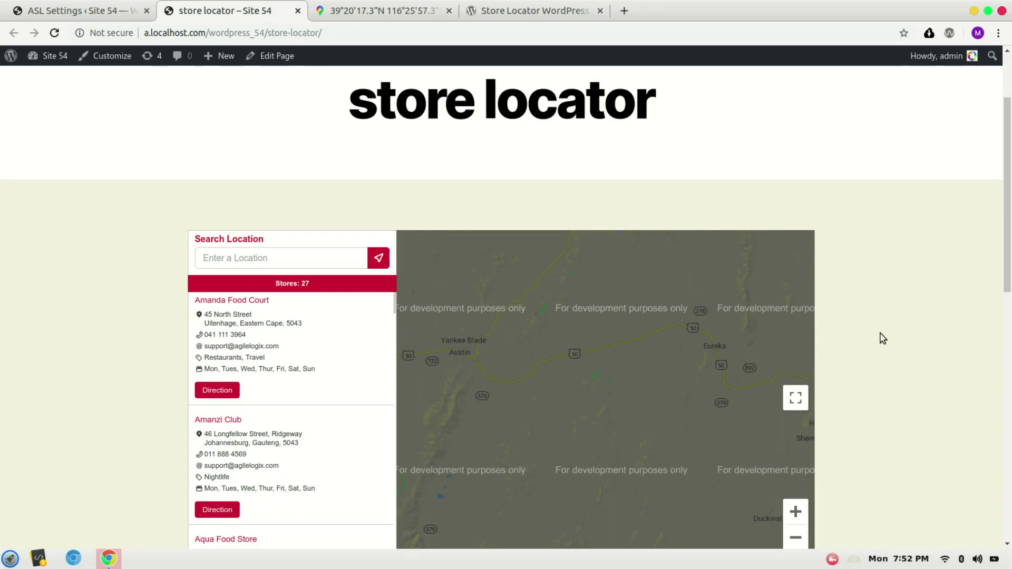
left_click(144, 5)
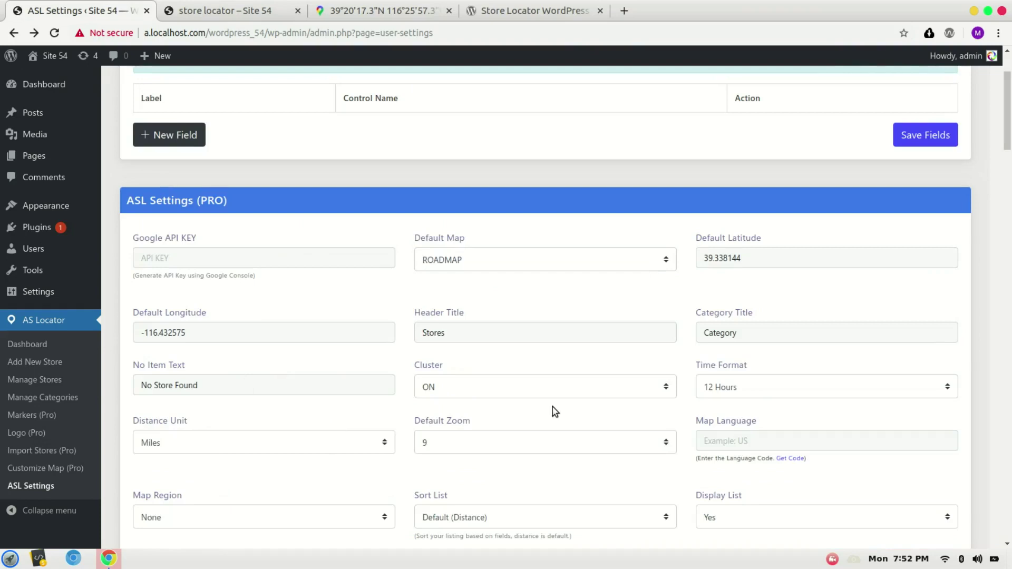
- Change Default Zoom from 9 to 4 and save the ASL Settings
scroll(552, 406, "down", 3)
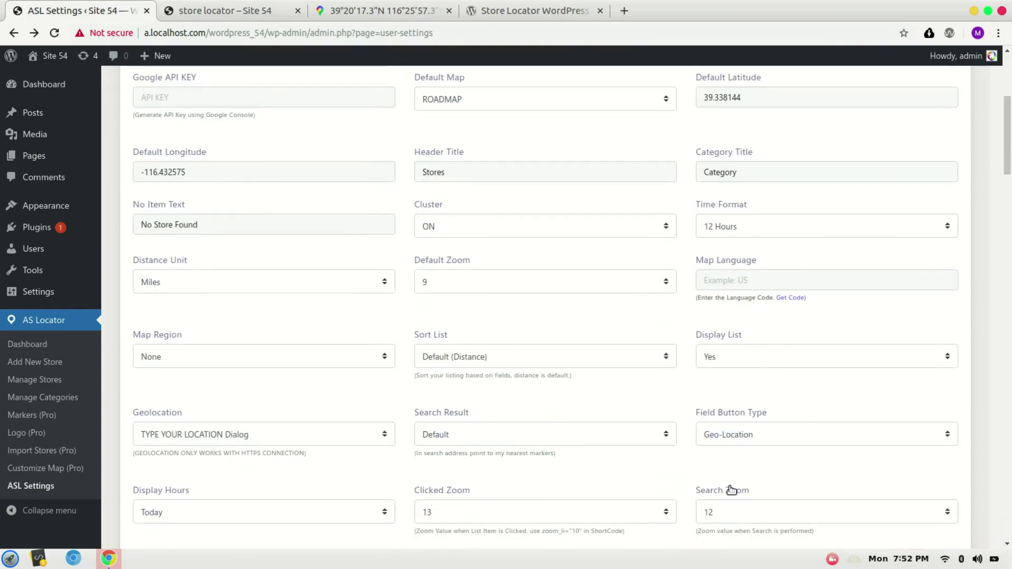
scroll(337, 503, "down", 4)
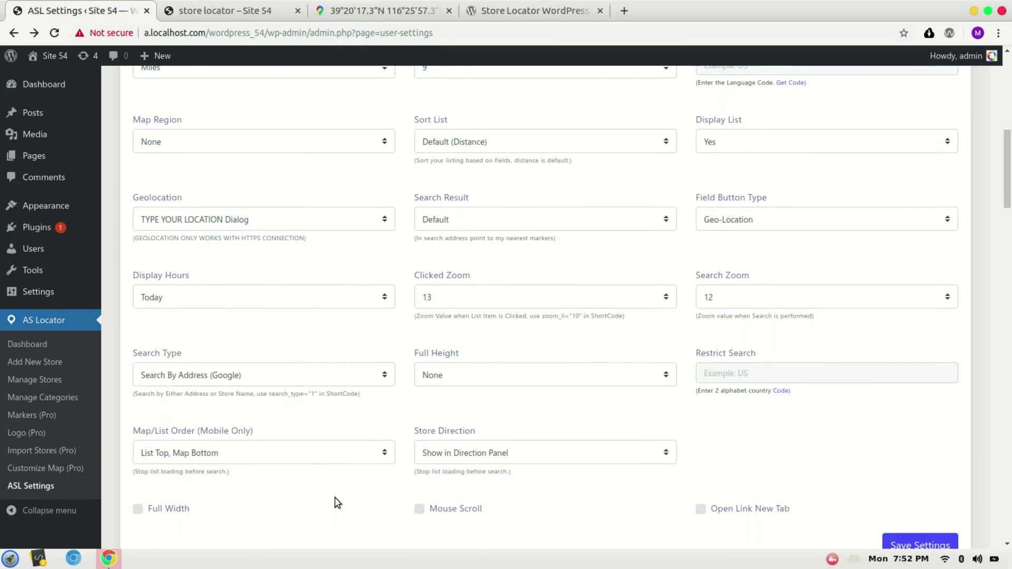
scroll(338, 502, "up", 3)
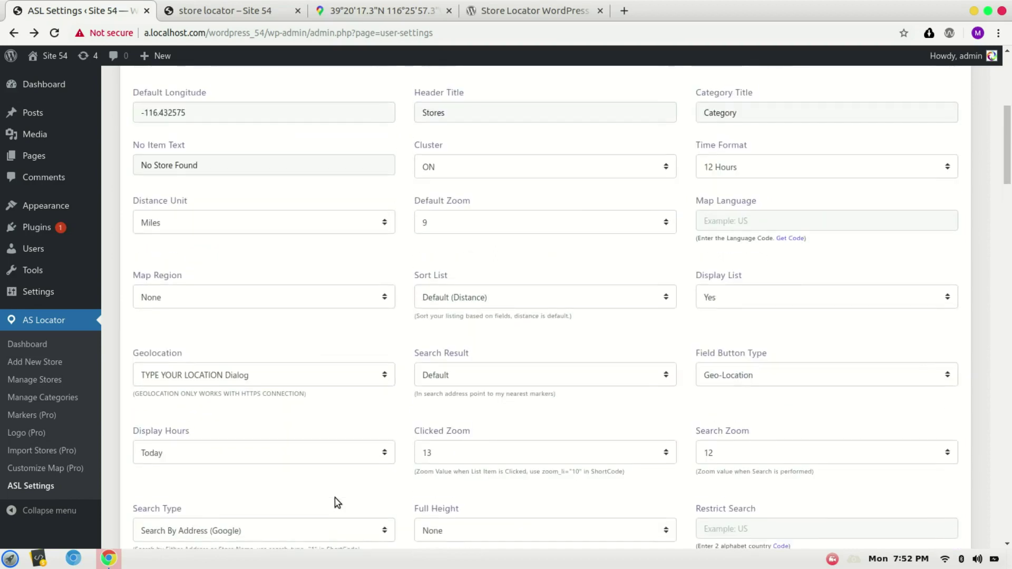
left_click(437, 223)
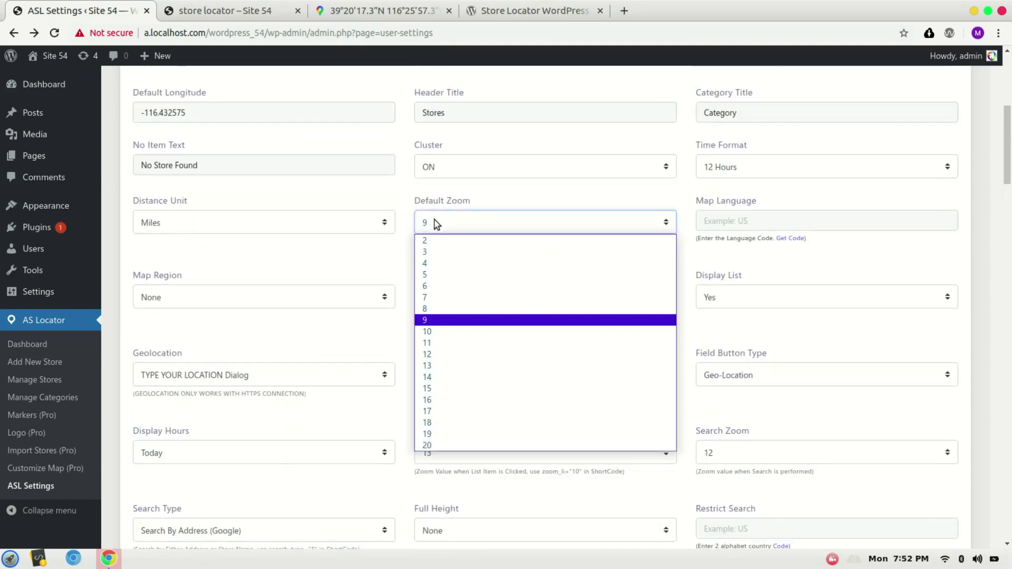
left_click(435, 264)
scroll(996, 329, "down", 2)
scroll(995, 328, "down", 7)
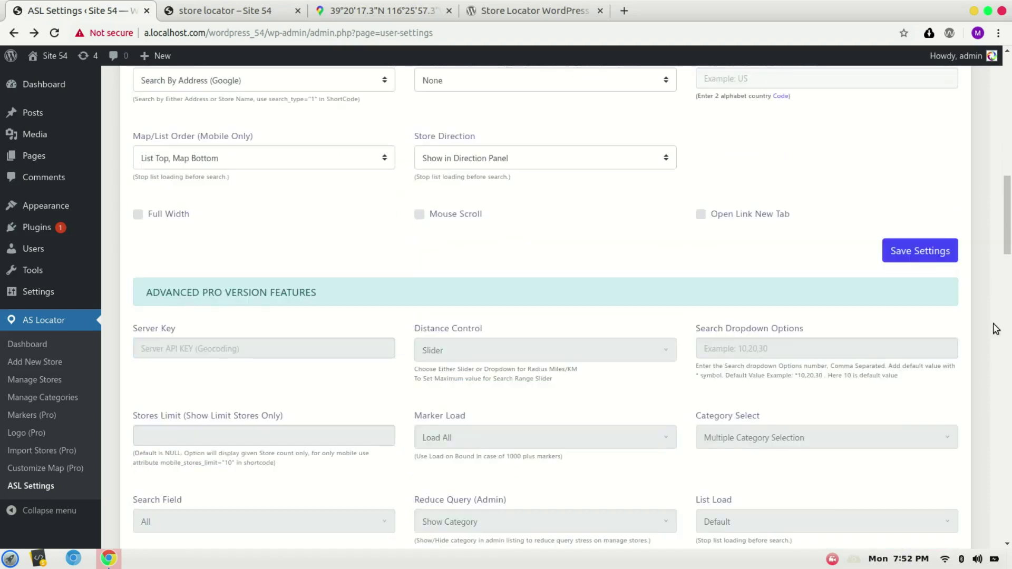
left_click(895, 254)
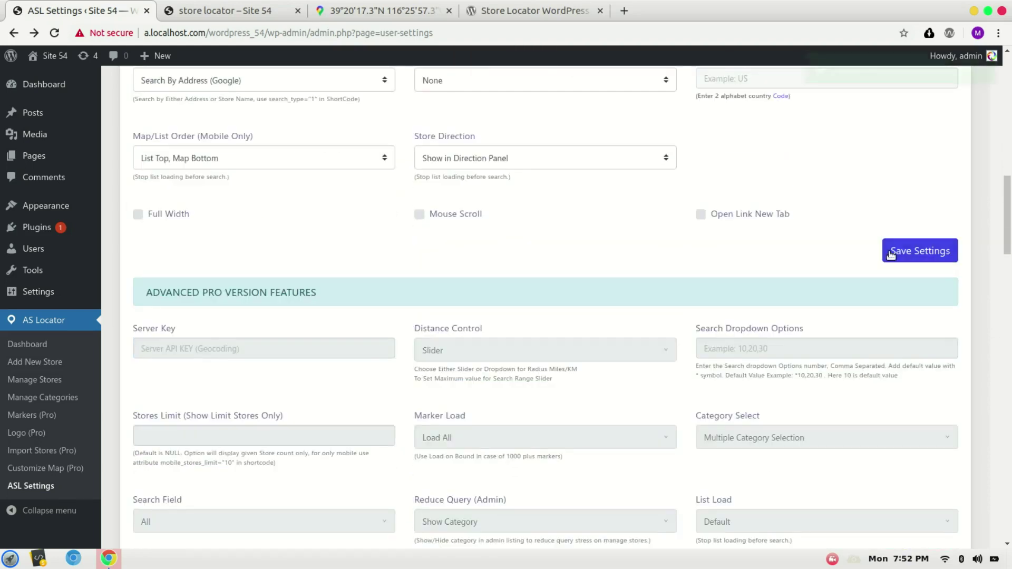
- Reload the live store locator and close the geoposition prompt to see the western US map
left_click(240, 19)
key("ctrl+r")
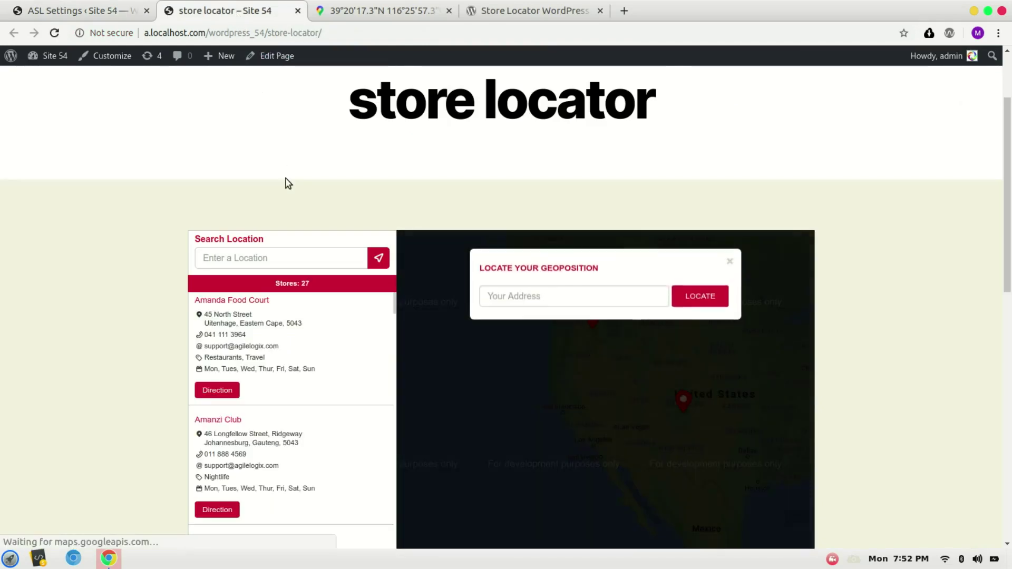
left_click(730, 262)
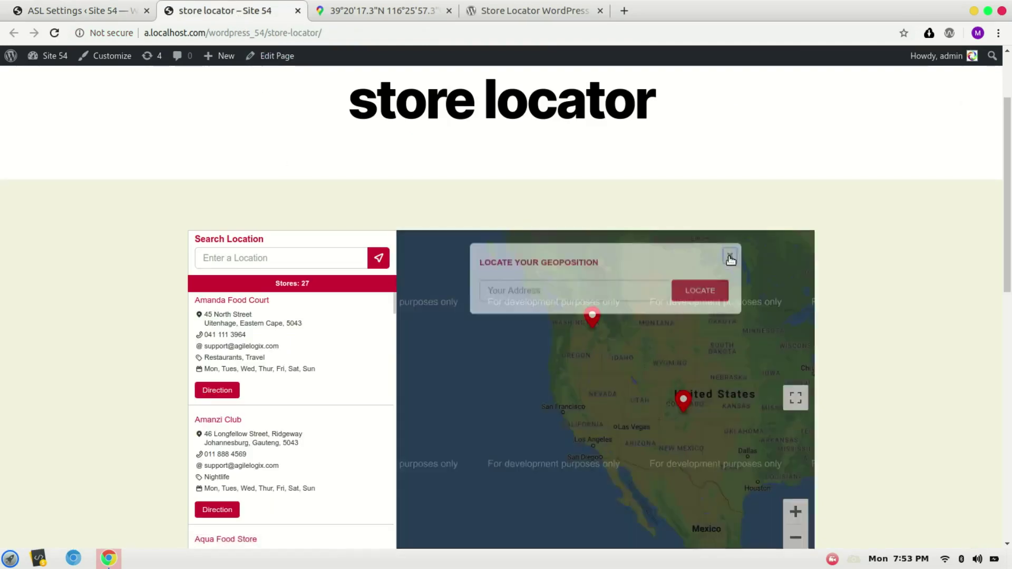
scroll(593, 269, "down", 2)
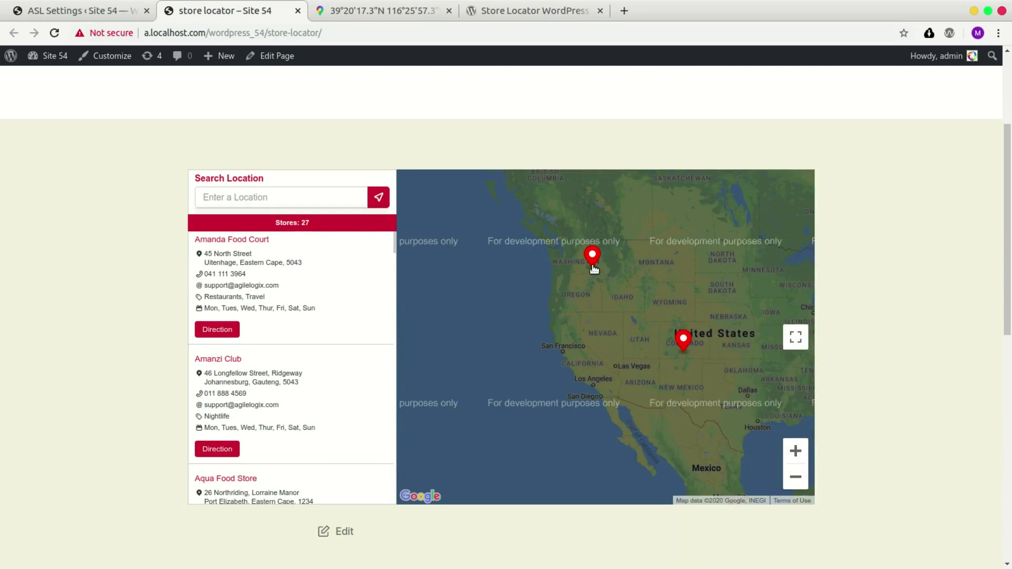